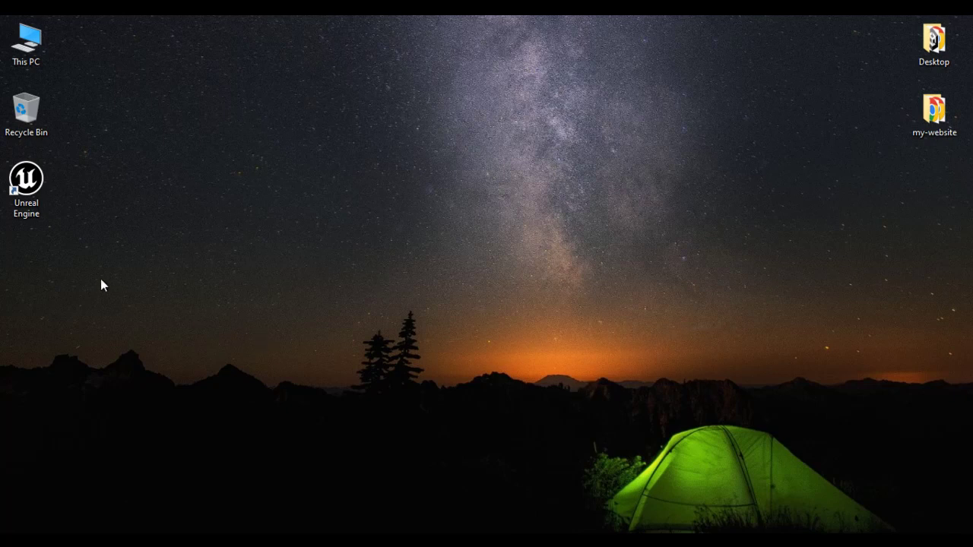
Launch Unreal Engine and create a blank Games project named ProjectOne with Starter Content enabled.
double_click(26, 182)
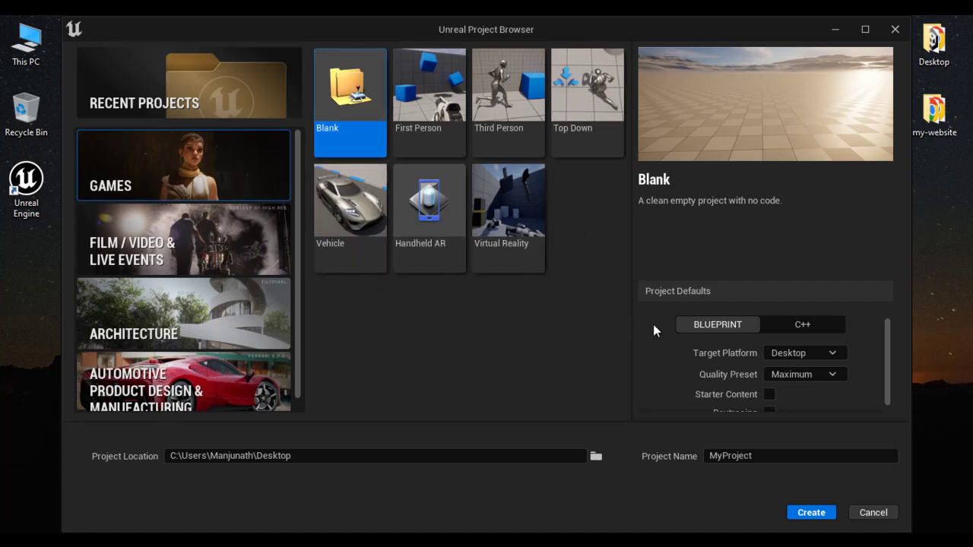
left_click_drag(886, 336, 887, 384)
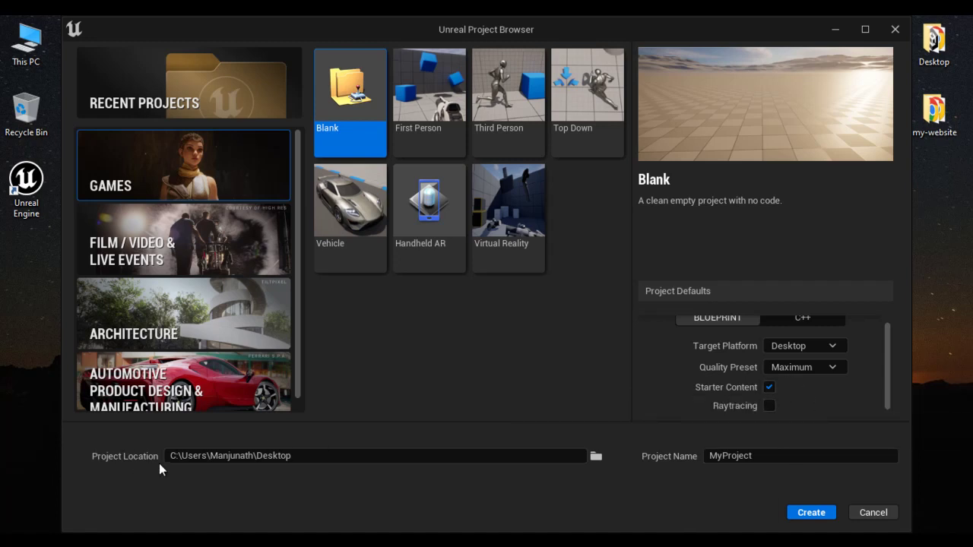
left_click(768, 459)
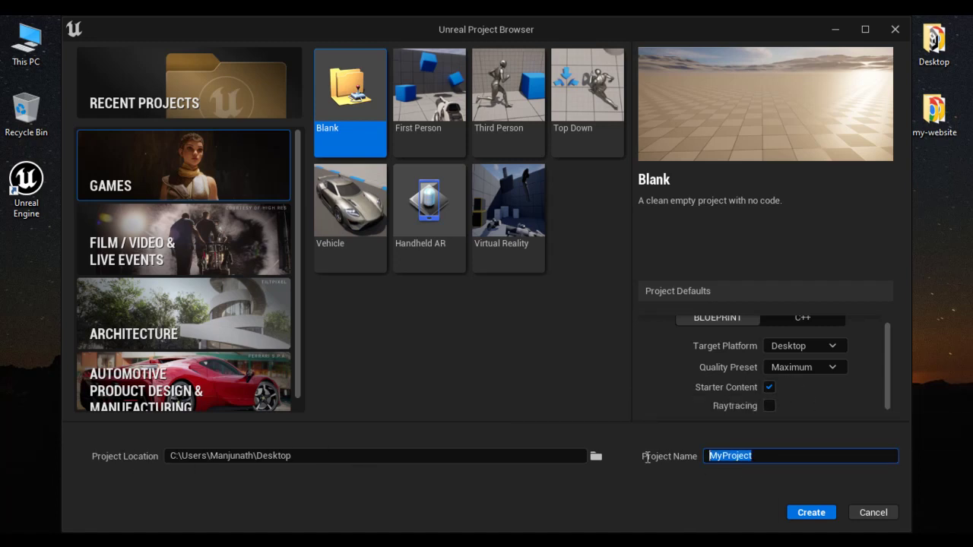
type("Project0")
type("ne")
left_click(817, 515)
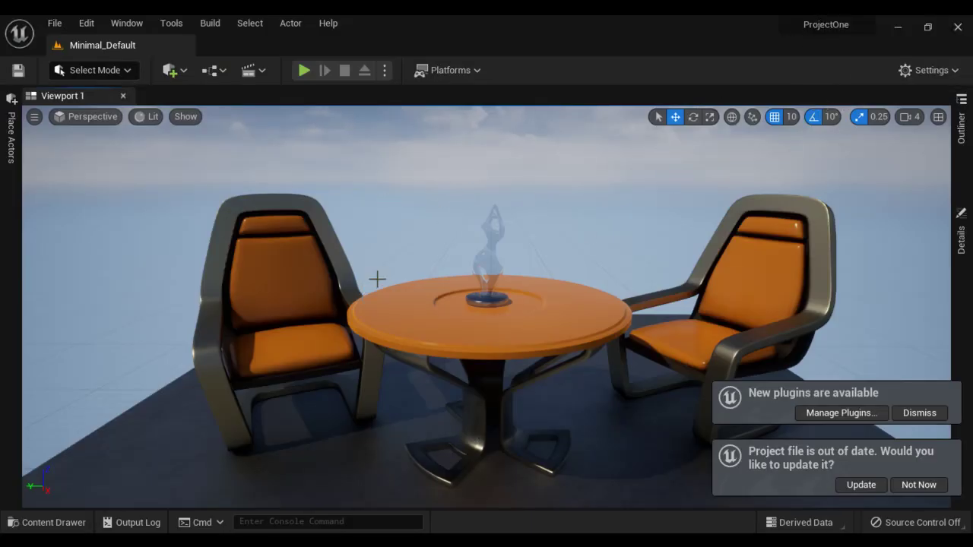
Examine the Architecture and Audio assets inside the project's StarterContent folder, enlarging the asset view.
left_click(47, 522)
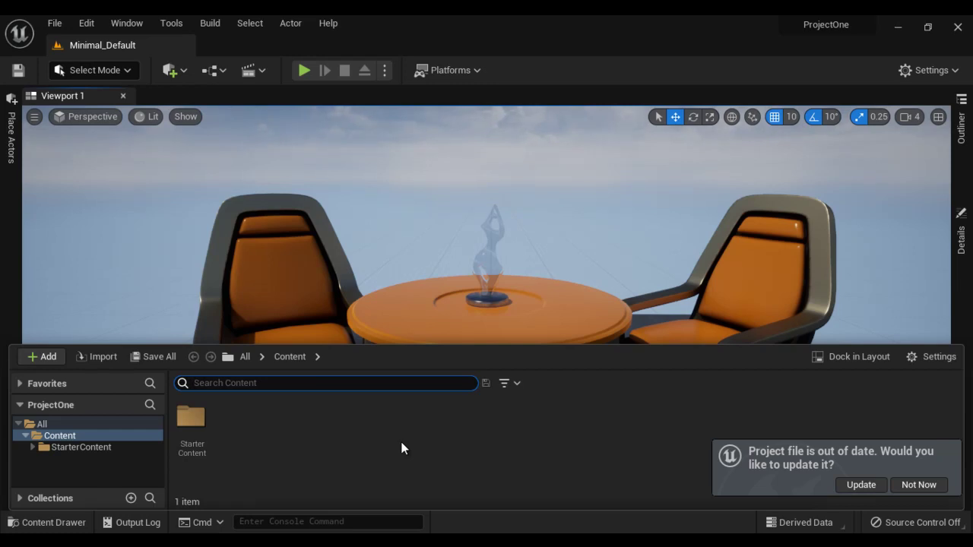
left_click(76, 448)
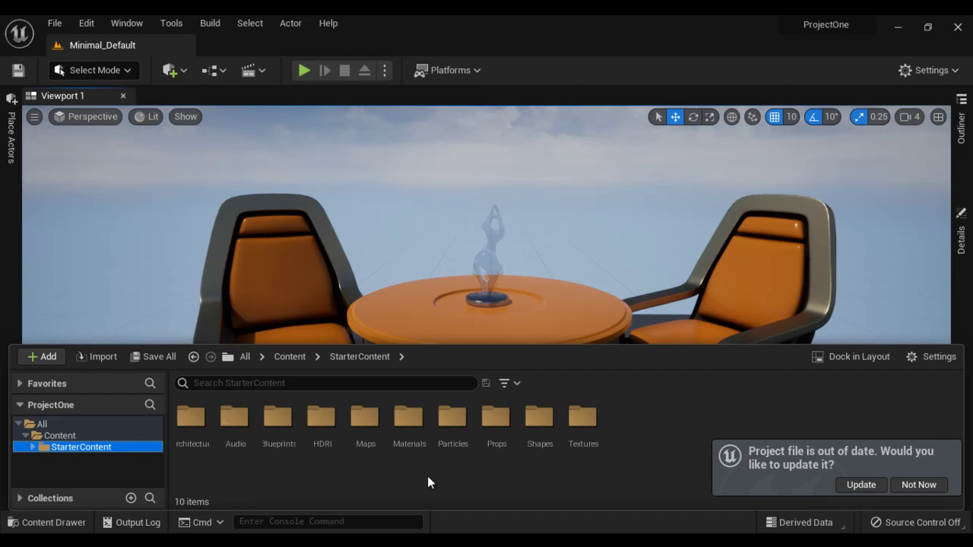
left_click(193, 422)
double_click(193, 423)
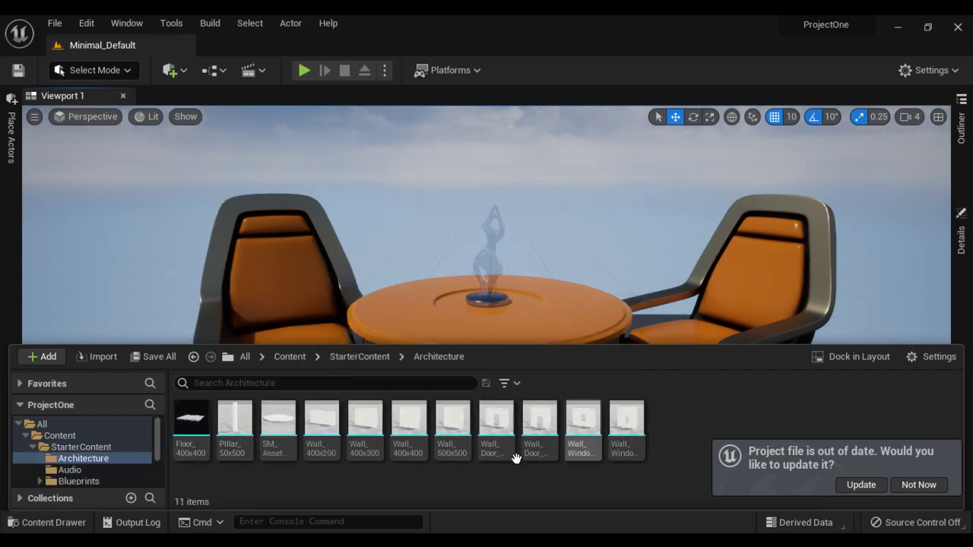
left_click(75, 471)
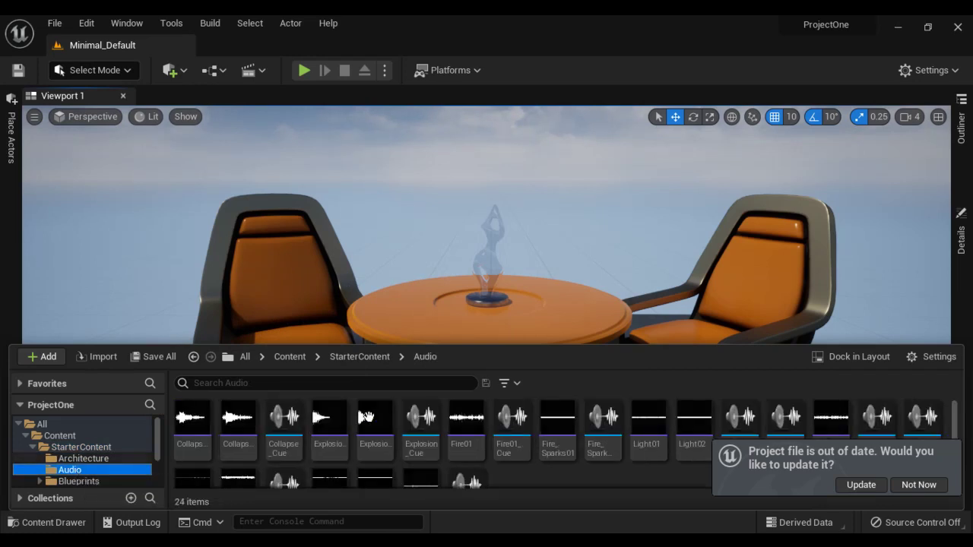
left_click_drag(550, 343, 620, 271)
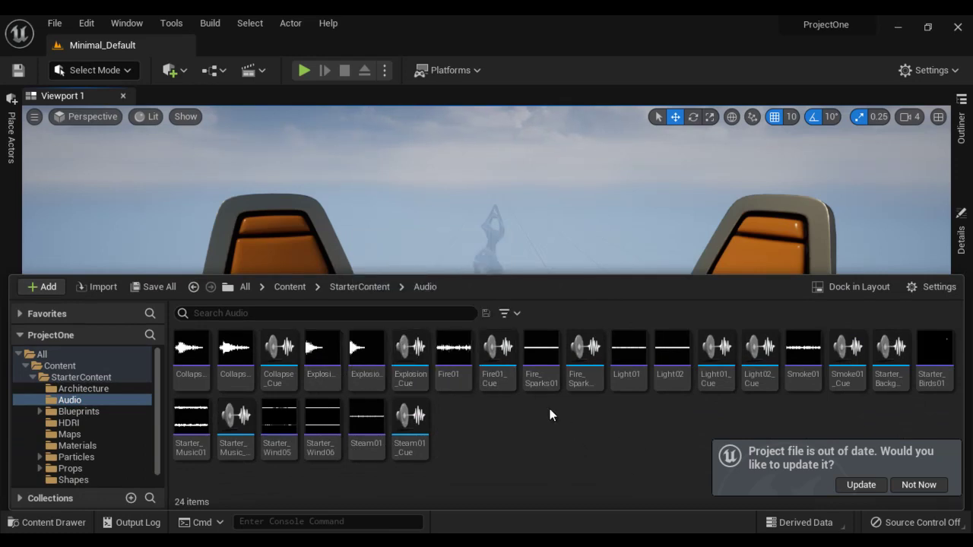
mouse_move(463, 383)
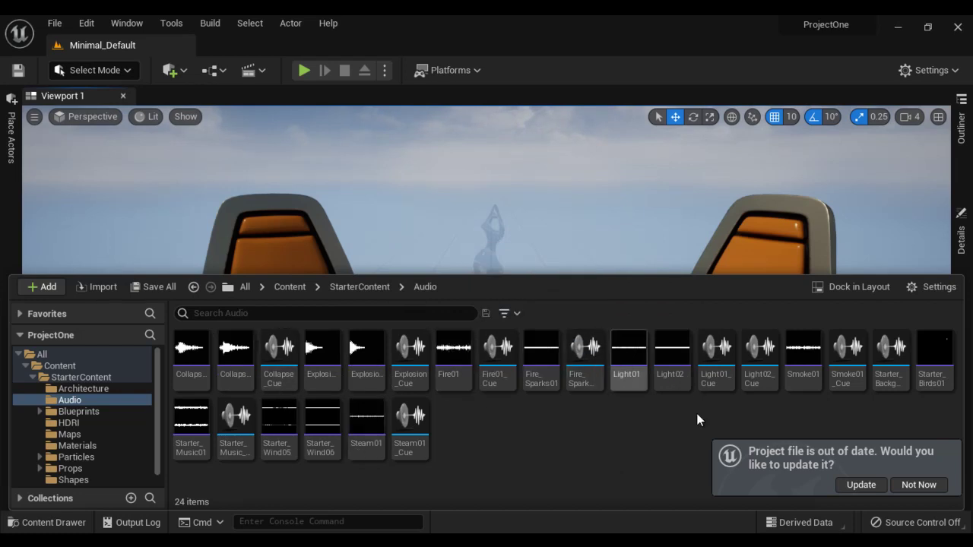
Examine the Blueprints, Materials, Particles, Props, Shapes and Textures folders of StarterContent, and close the project.
left_click(100, 414)
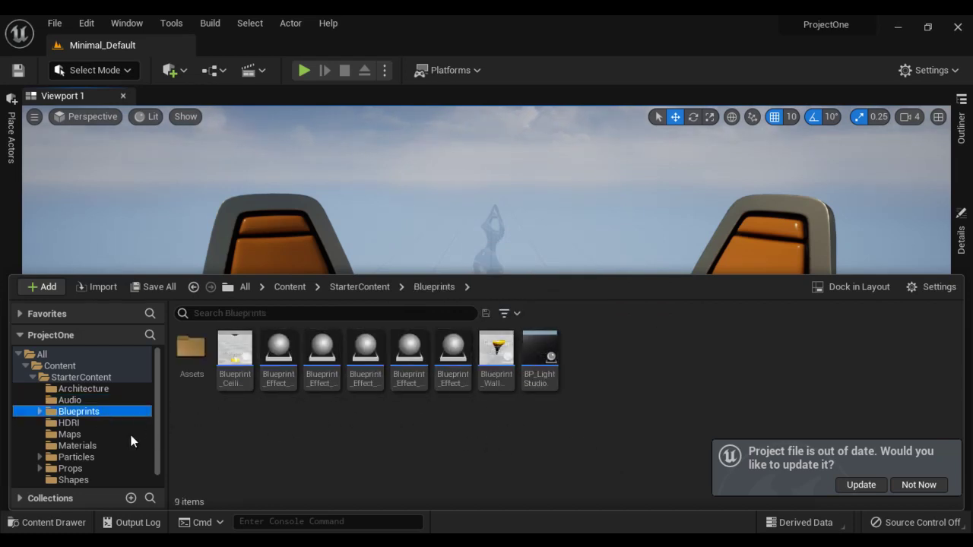
left_click(76, 445)
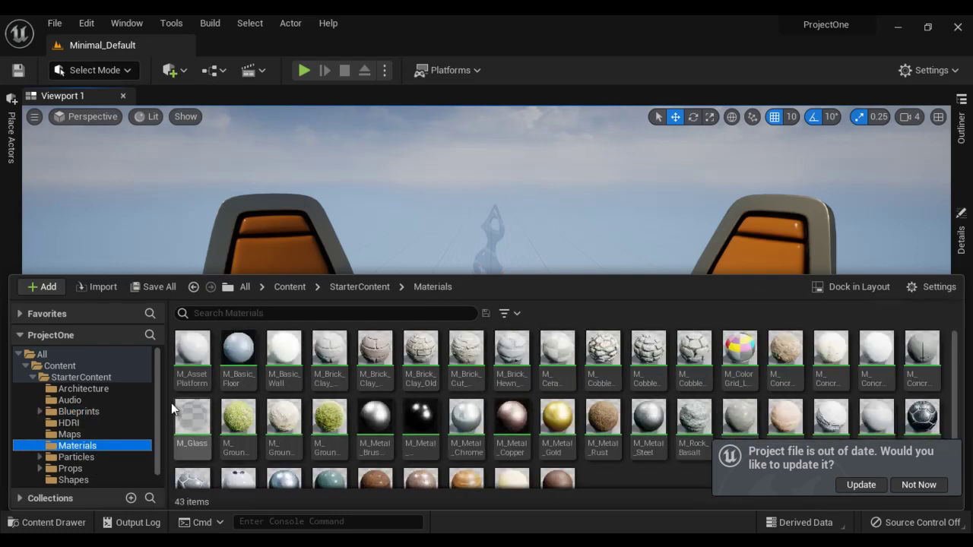
left_click(92, 457)
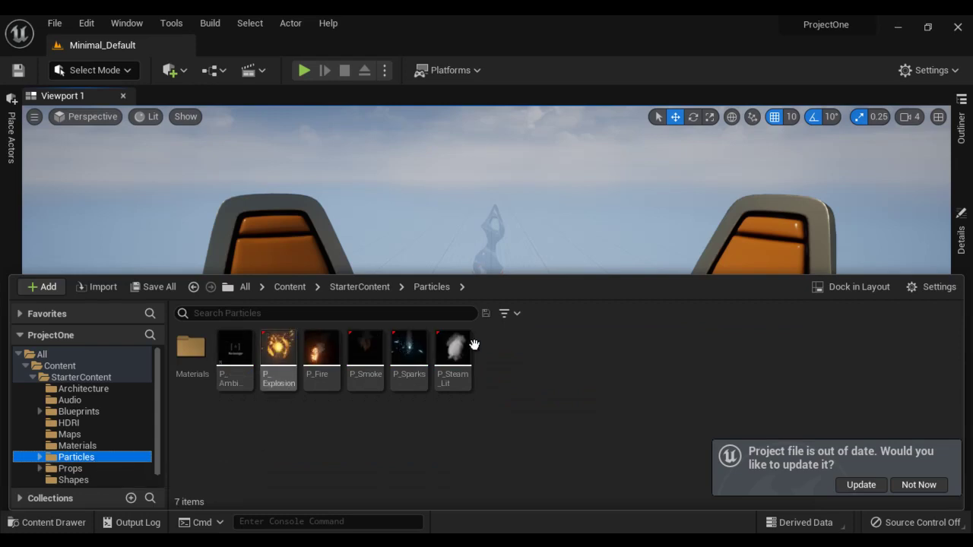
scroll(158, 444, "down", 1)
left_click(92, 456)
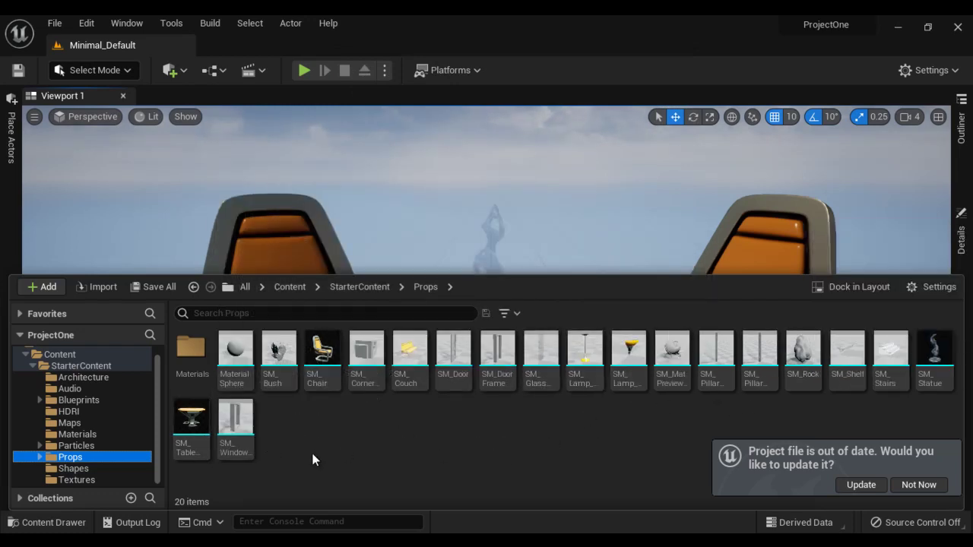
left_click(76, 469)
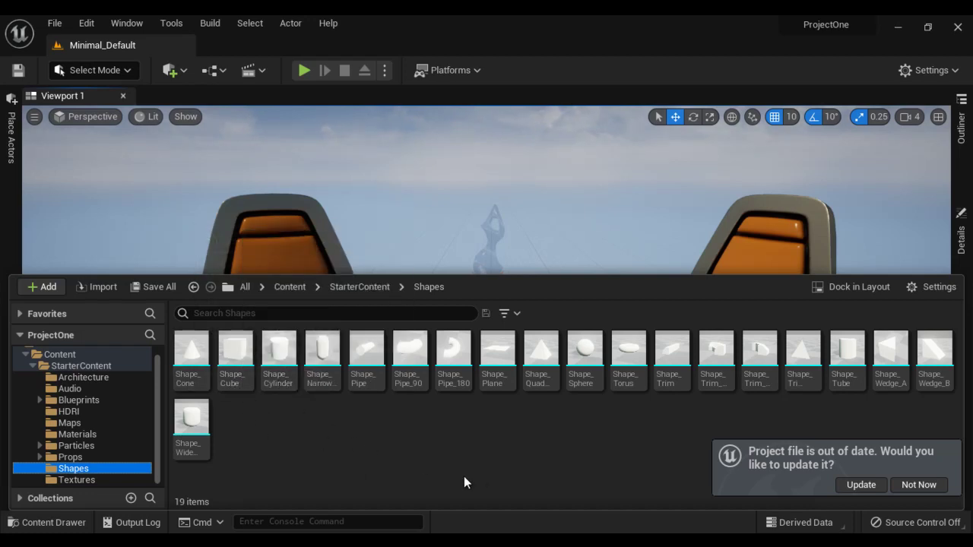
left_click(99, 479)
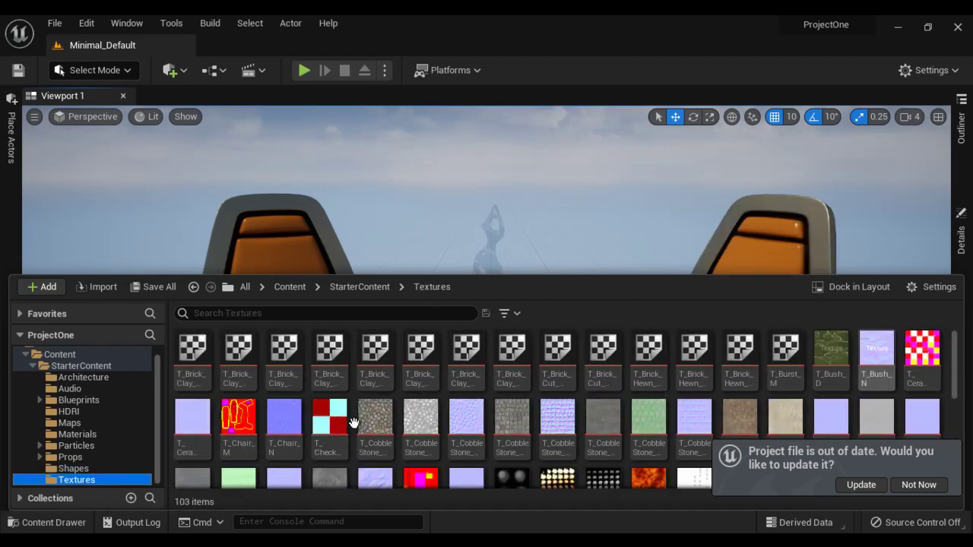
double_click(38, 365)
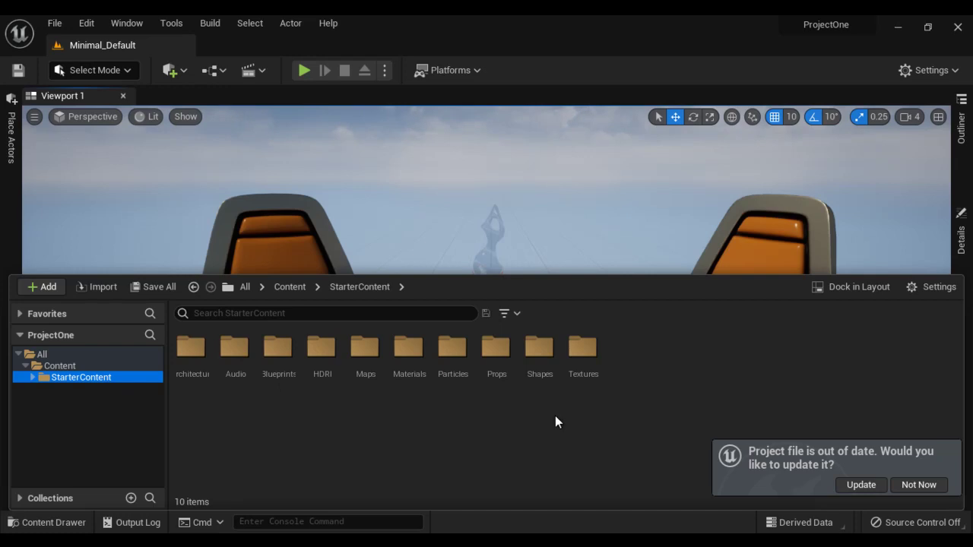
left_click(957, 27)
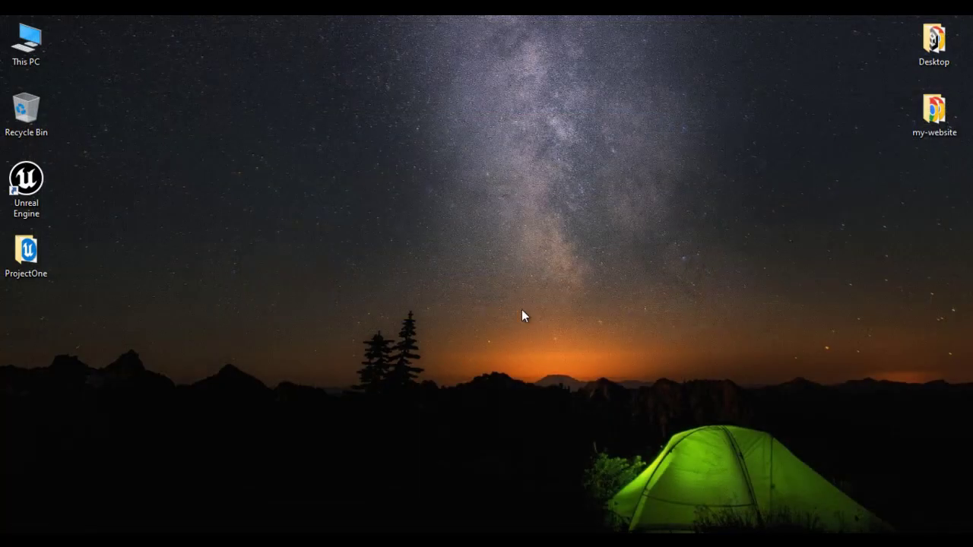
Relaunch Unreal Engine and create a blank Games project named ProjectTwo with Starter Content disabled.
double_click(26, 186)
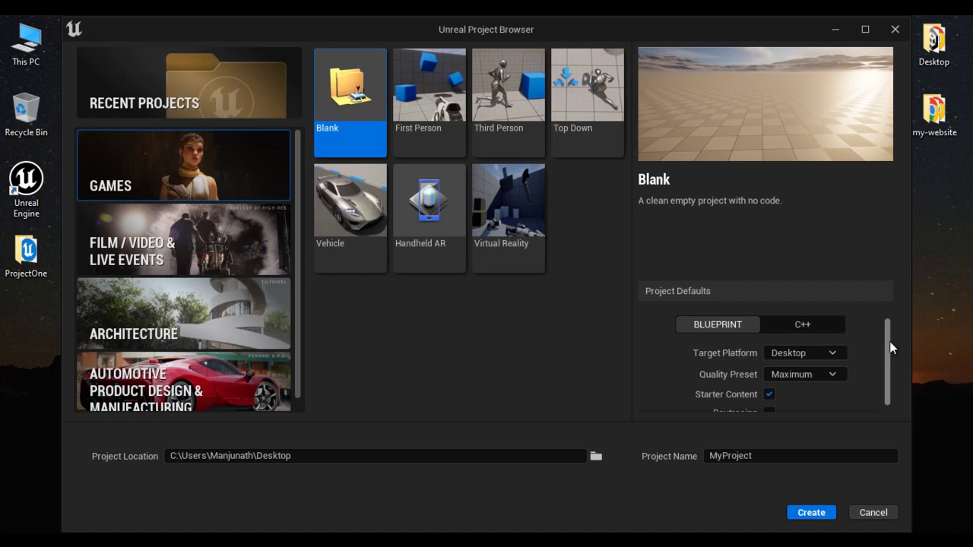
scroll(889, 349, "down", 1)
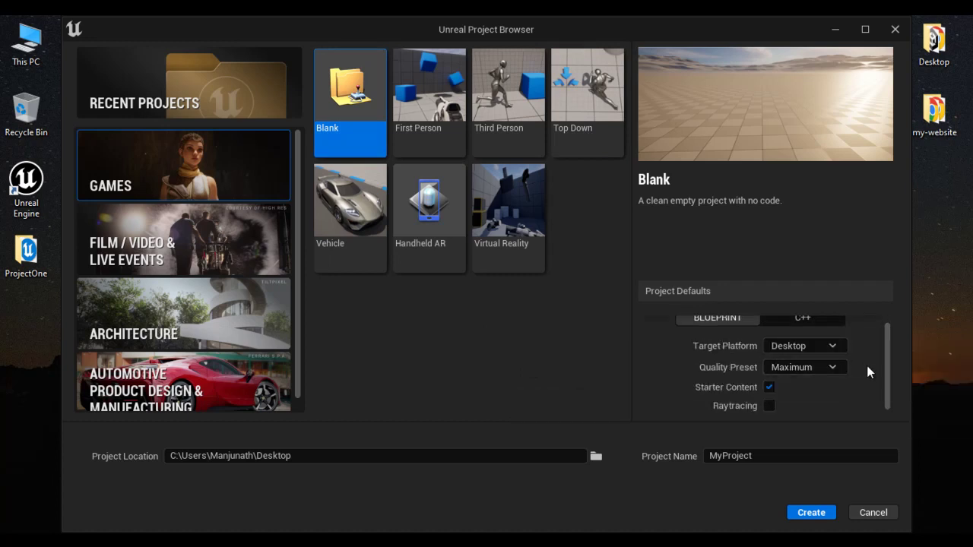
left_click(770, 388)
left_click(769, 455)
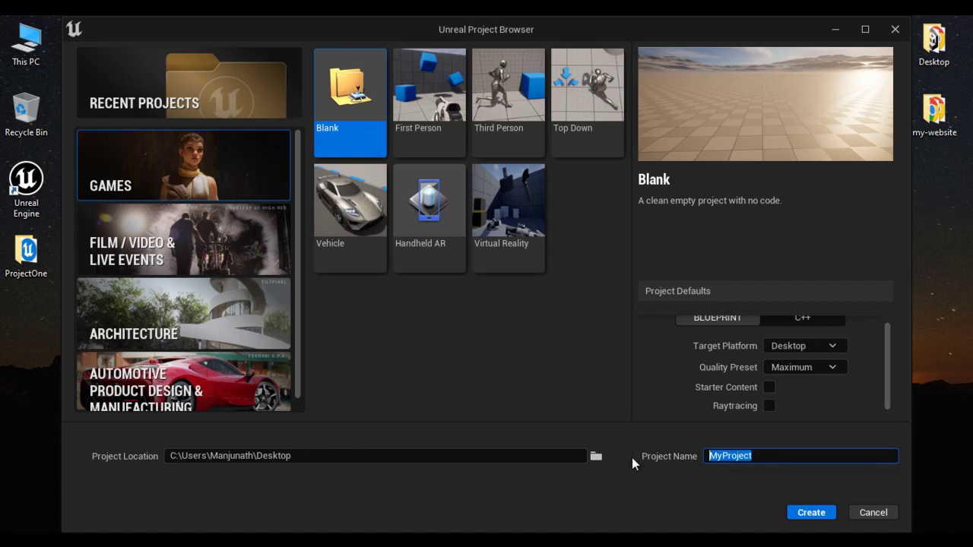
type("ProjectTw")
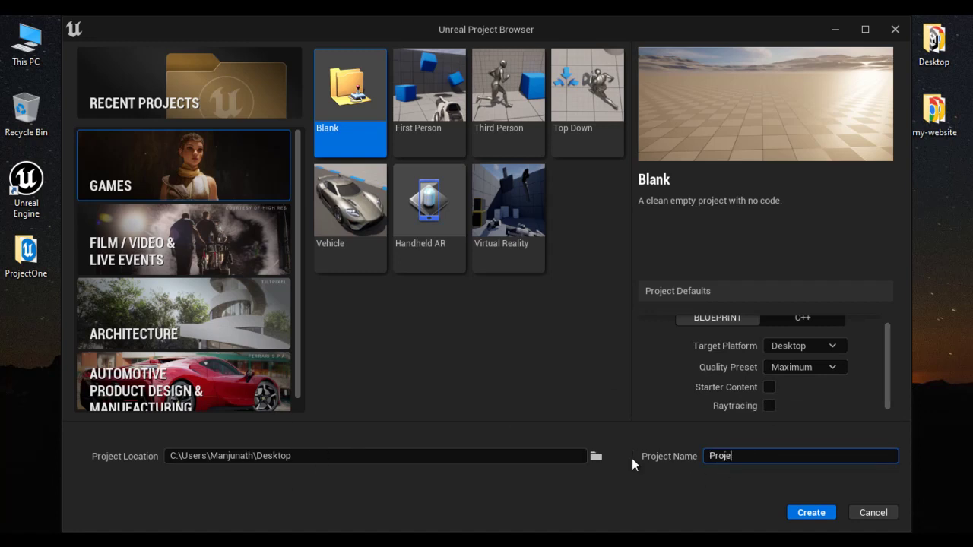
type("o")
left_click(811, 513)
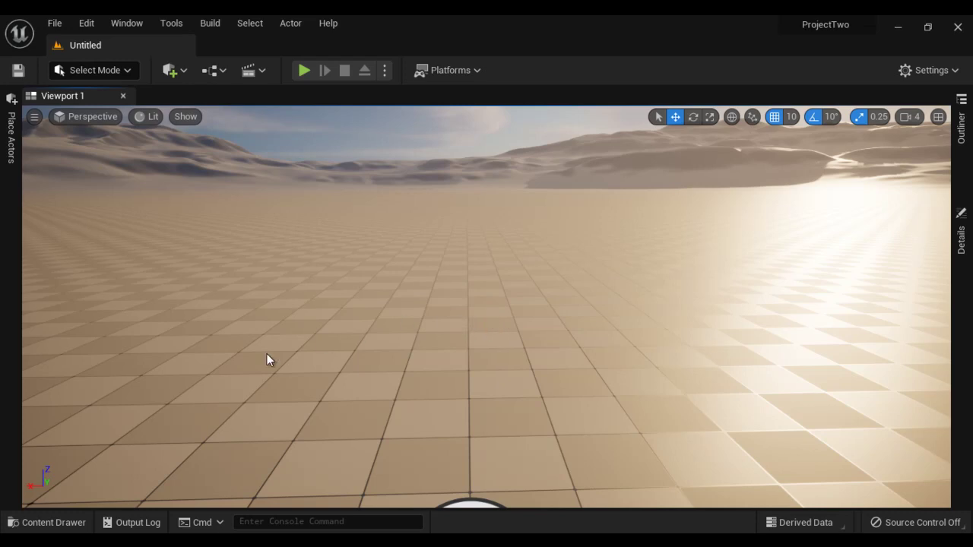
Add the Starter Content pack to ProjectTwo's Content folder as a feature or content pack.
left_click(68, 520)
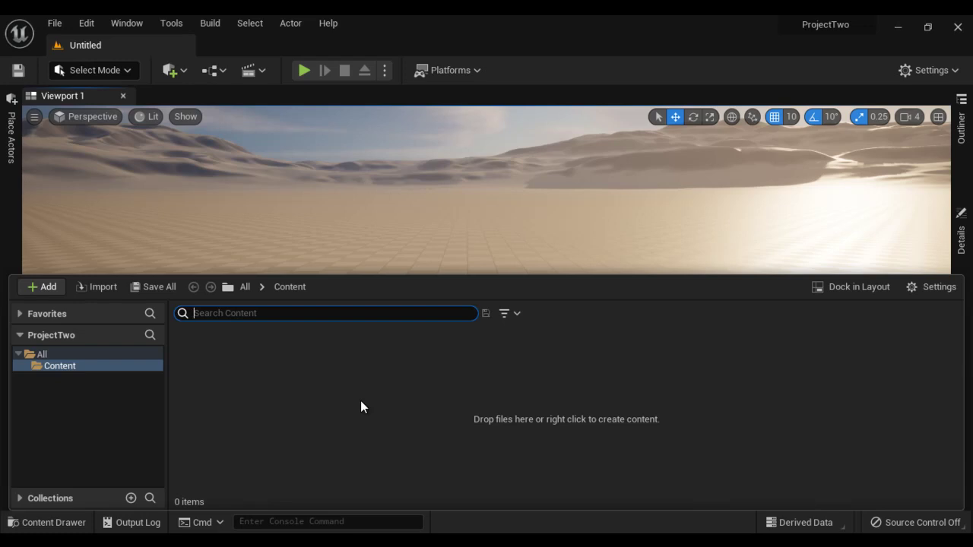
left_click(40, 286)
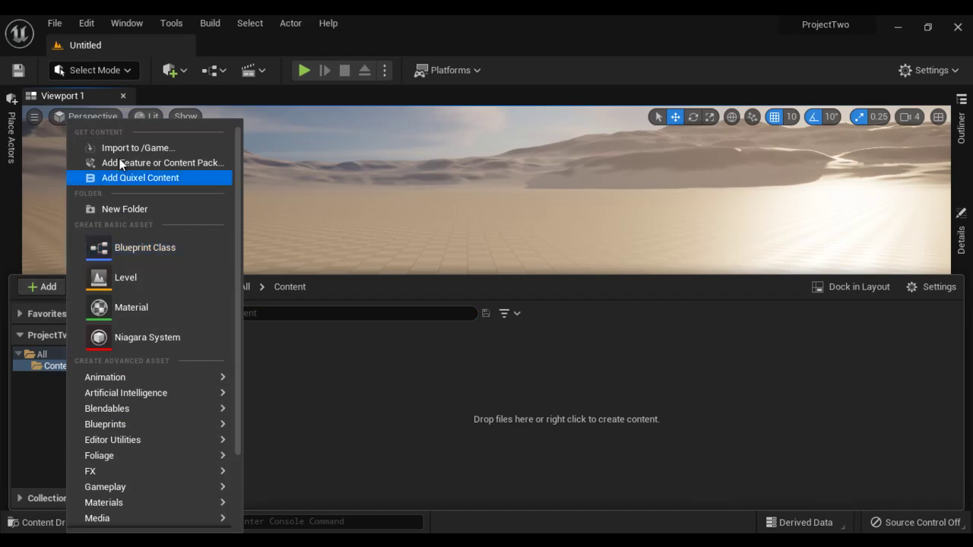
left_click(195, 165)
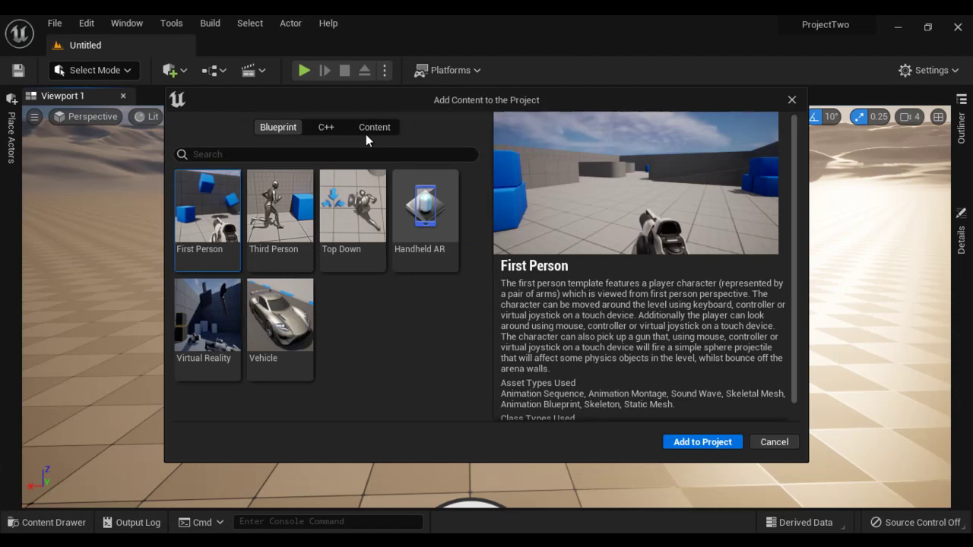
left_click(384, 131)
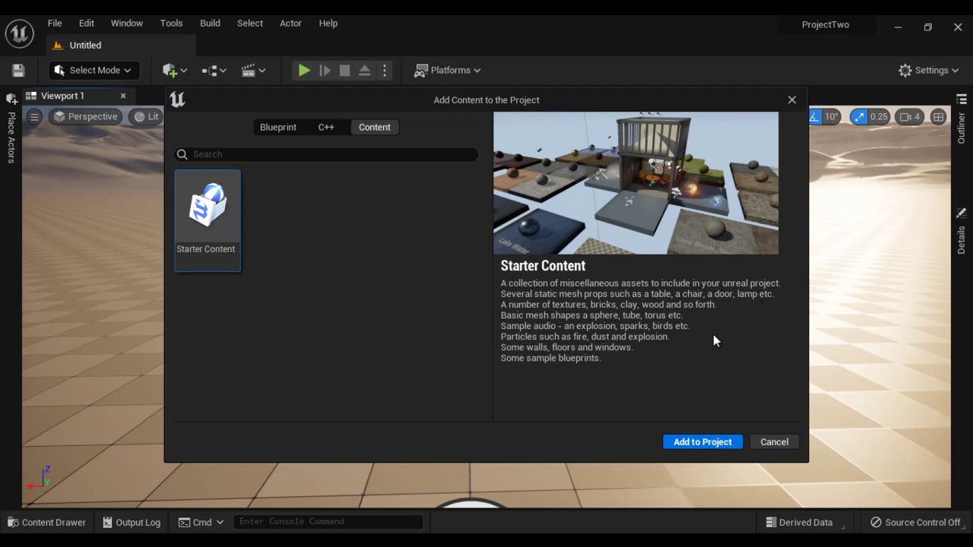
left_click(702, 442)
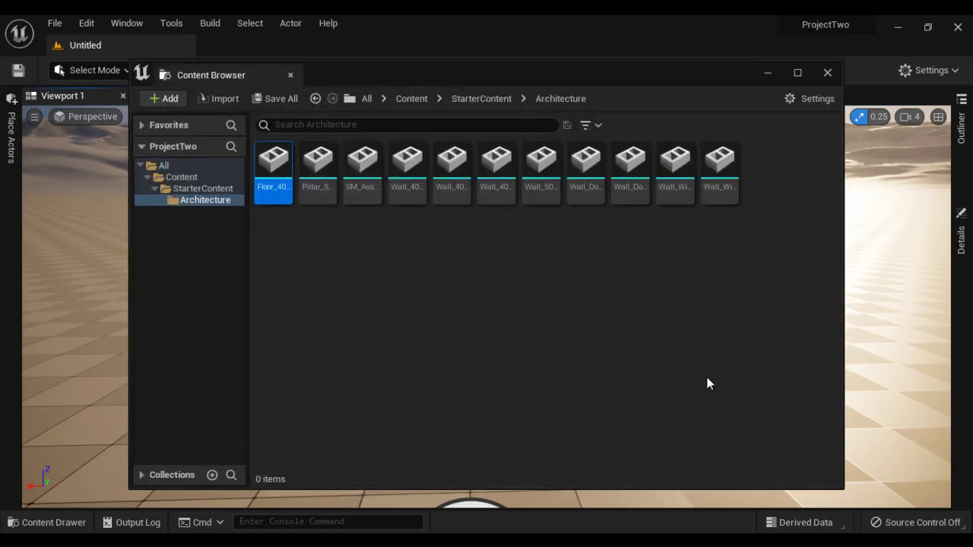
Check the StarterContent folder under Content, collapse it, and close the asset browser window and the add-content dialog.
left_click(181, 177)
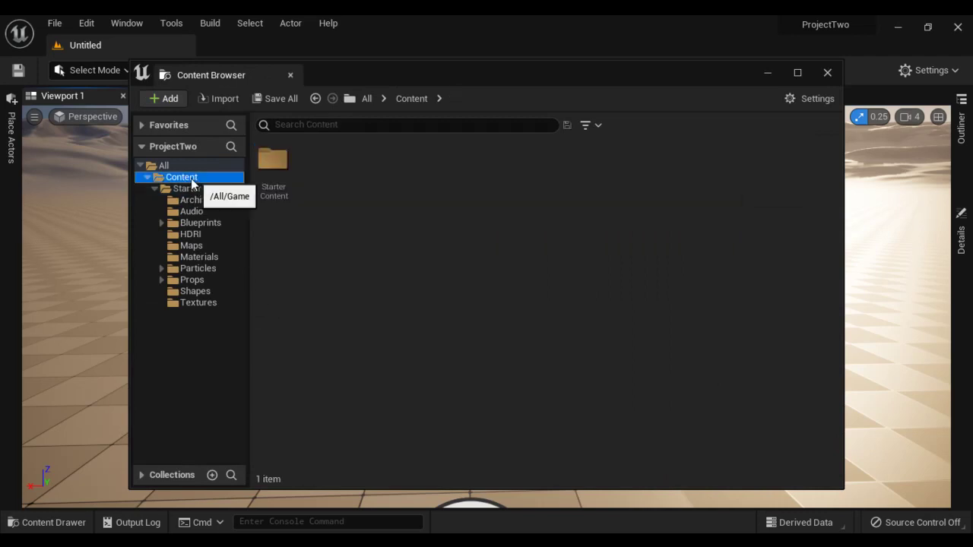
left_click(152, 188)
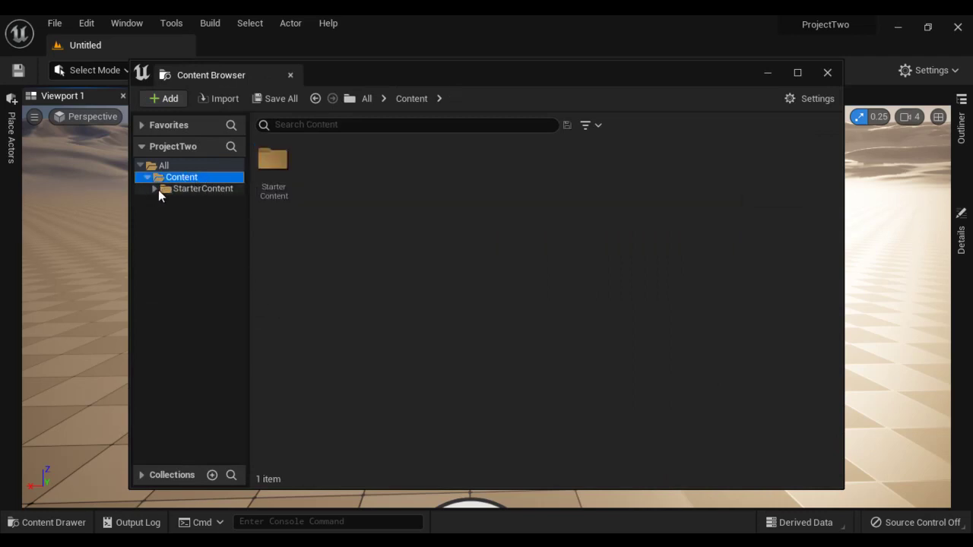
left_click(828, 72)
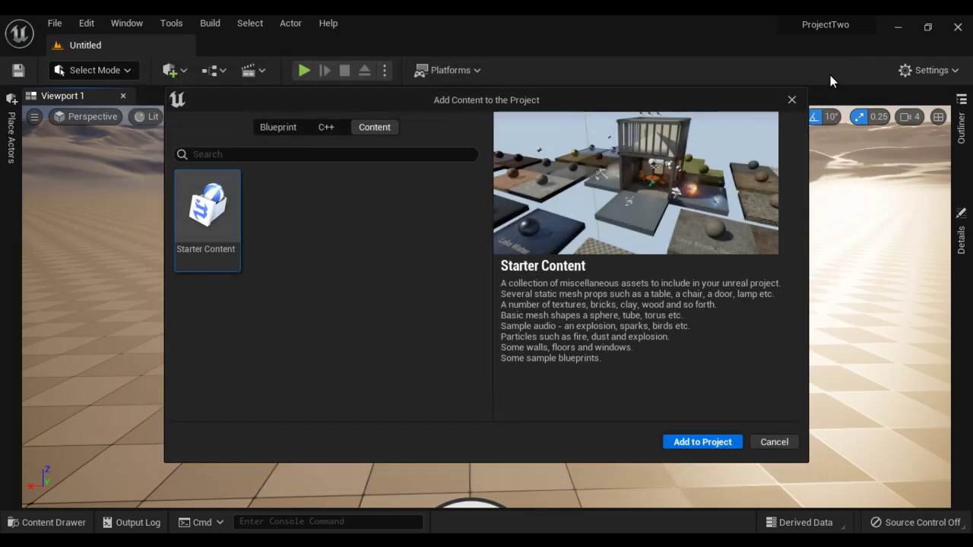
left_click(791, 100)
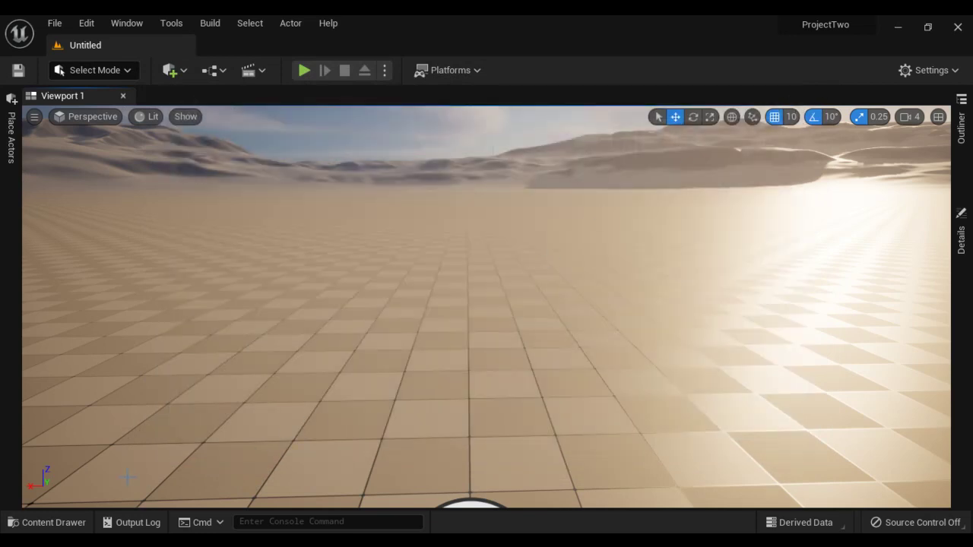
Examine the subfolders of StarterContent in ProjectTwo, and close the project.
left_click(53, 524)
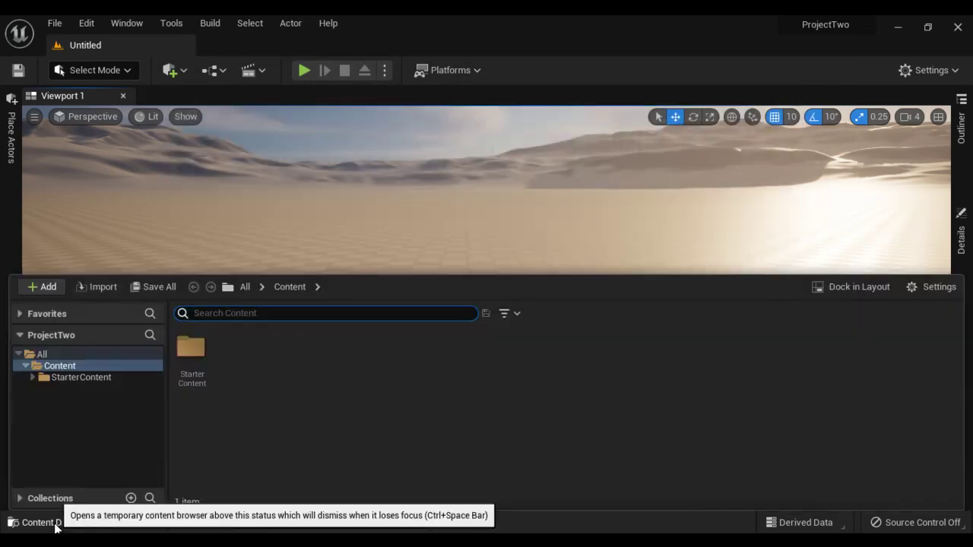
left_click(103, 378)
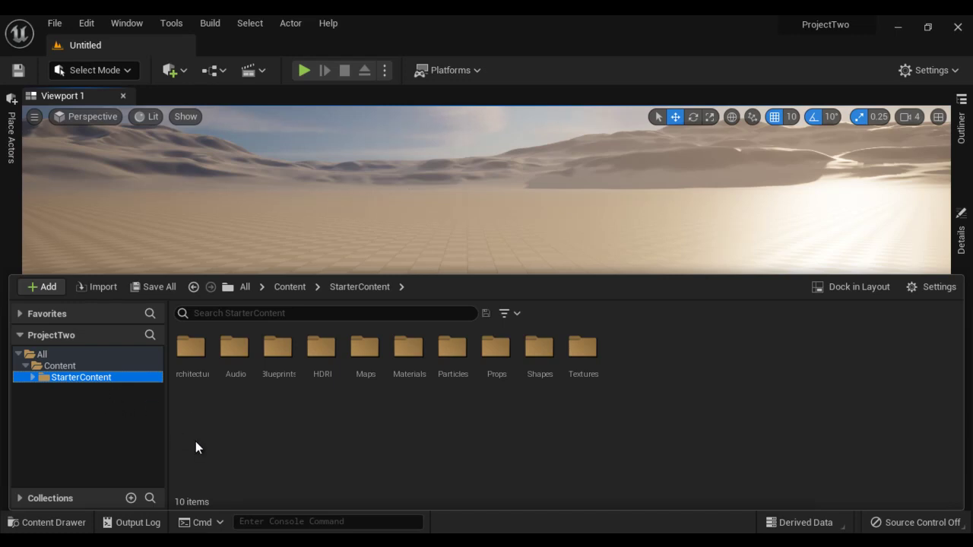
left_click(958, 28)
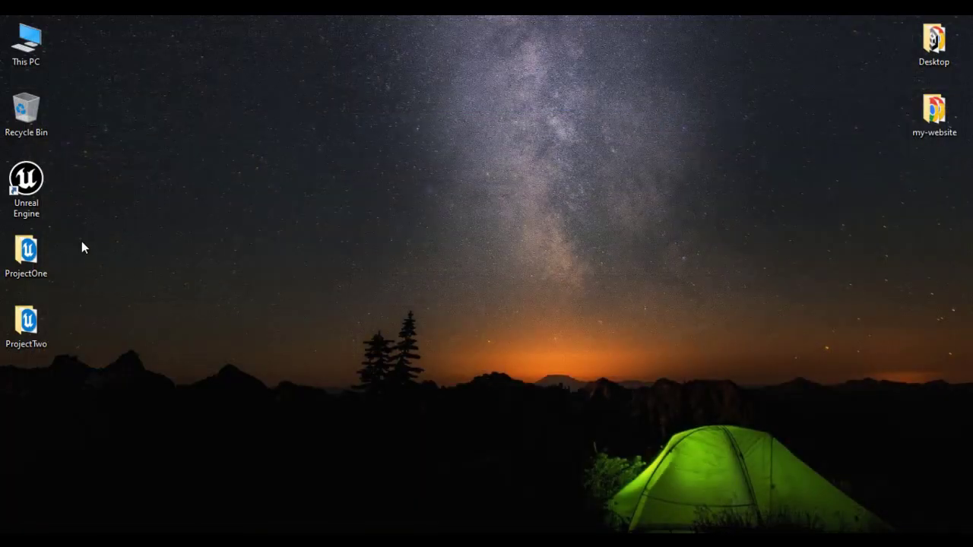
Launch Unreal Engine, create a blank Games project named ProjectThree with Starter Content disabled, and close it once its empty Content folder has been checked.
double_click(26, 186)
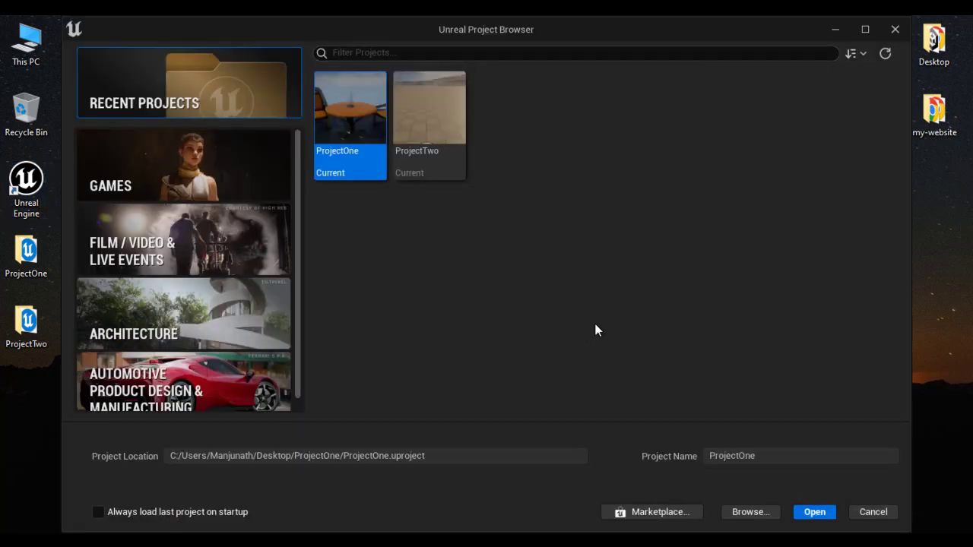
left_click(207, 178)
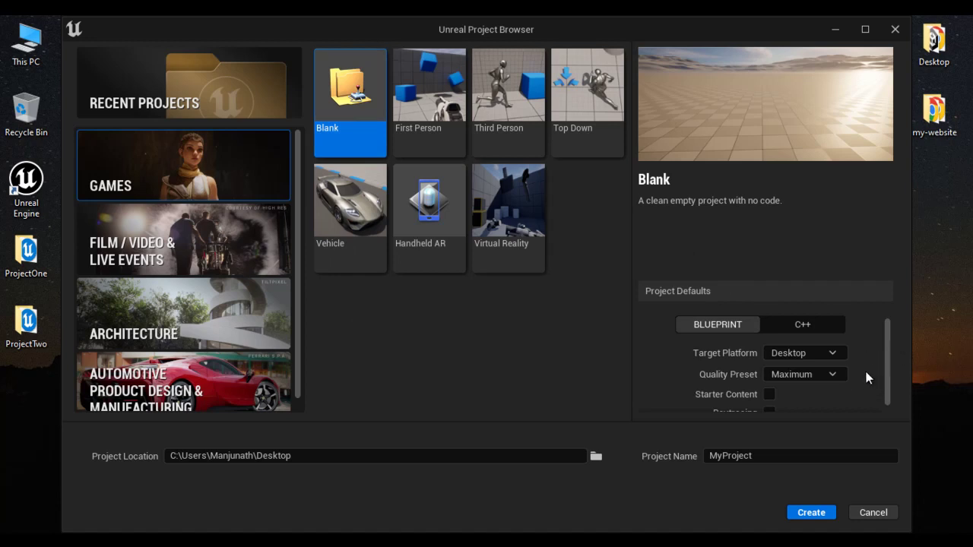
scroll(886, 374, "down", 1)
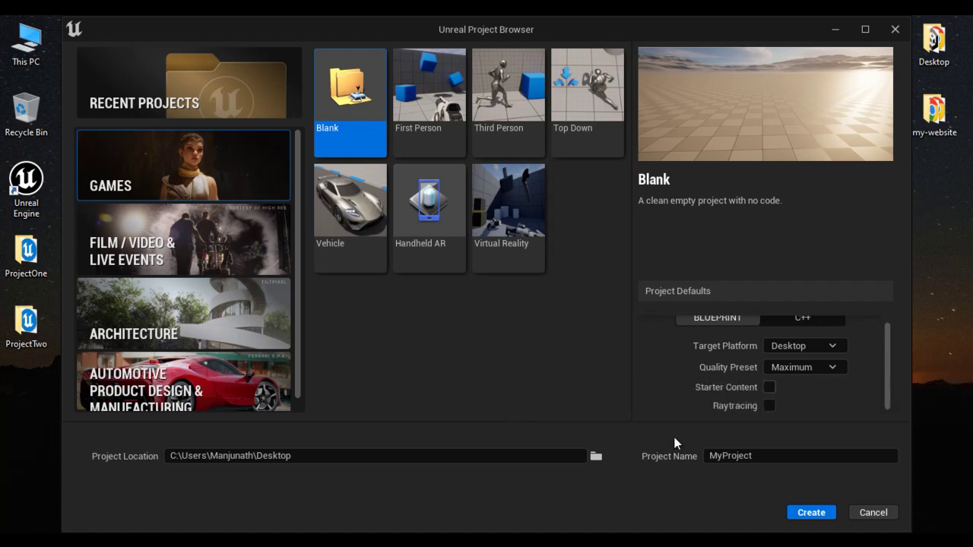
left_click(772, 456)
type("ProjectThree")
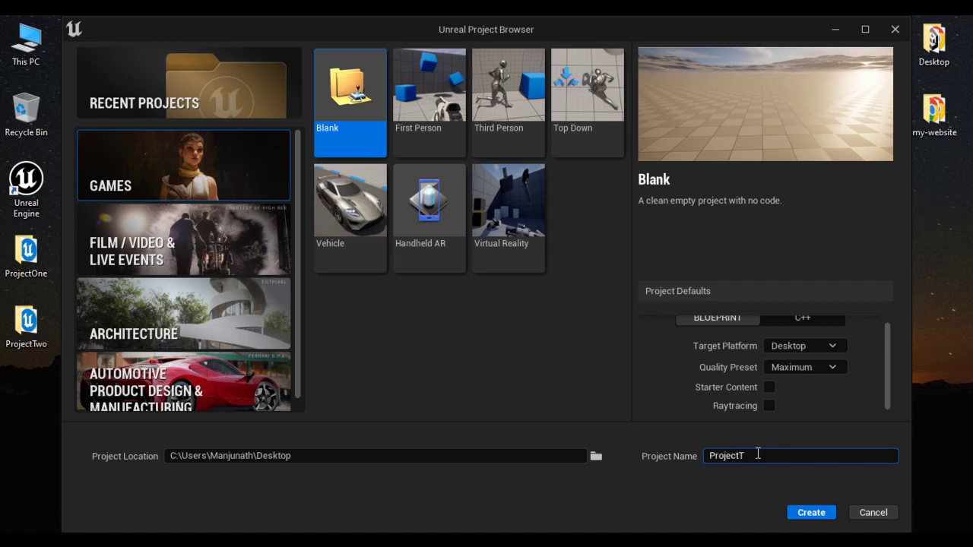
left_click(810, 513)
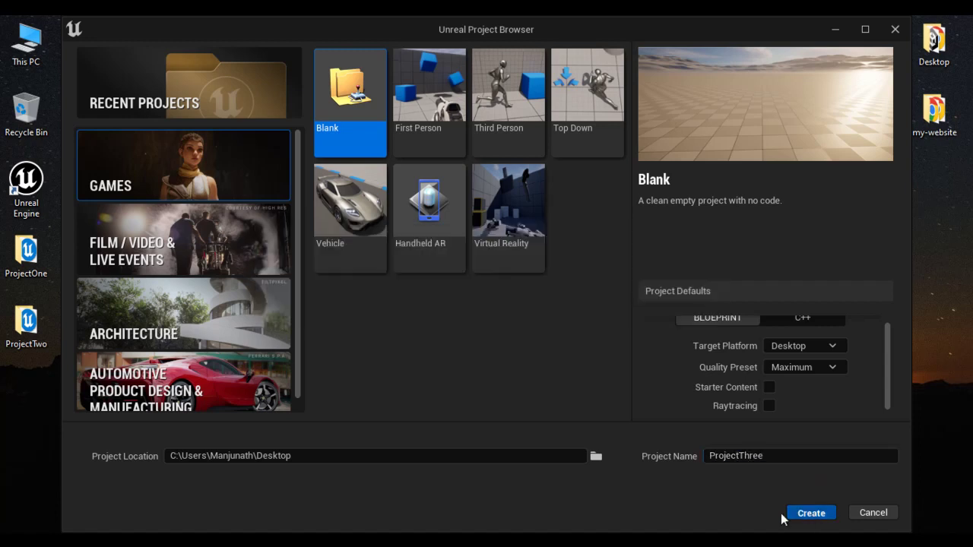
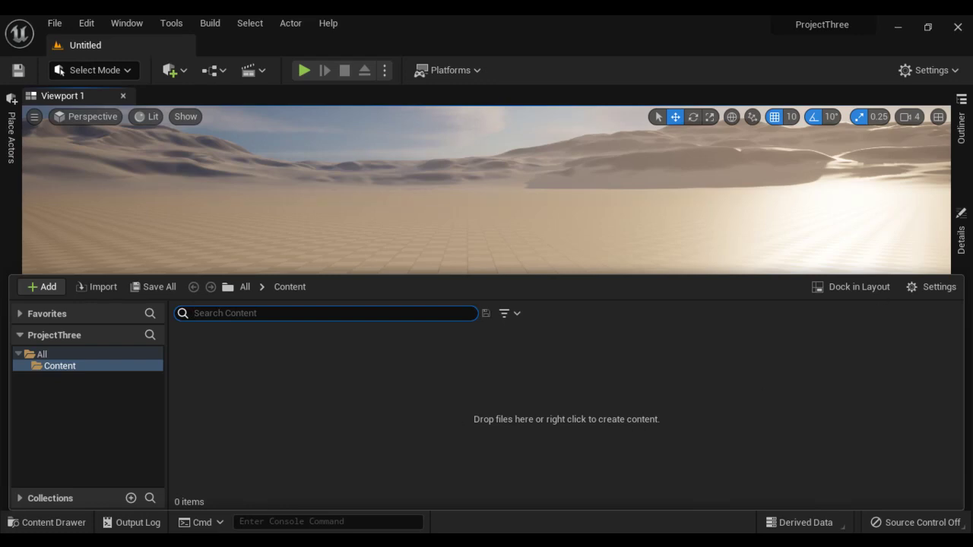
left_click(958, 27)
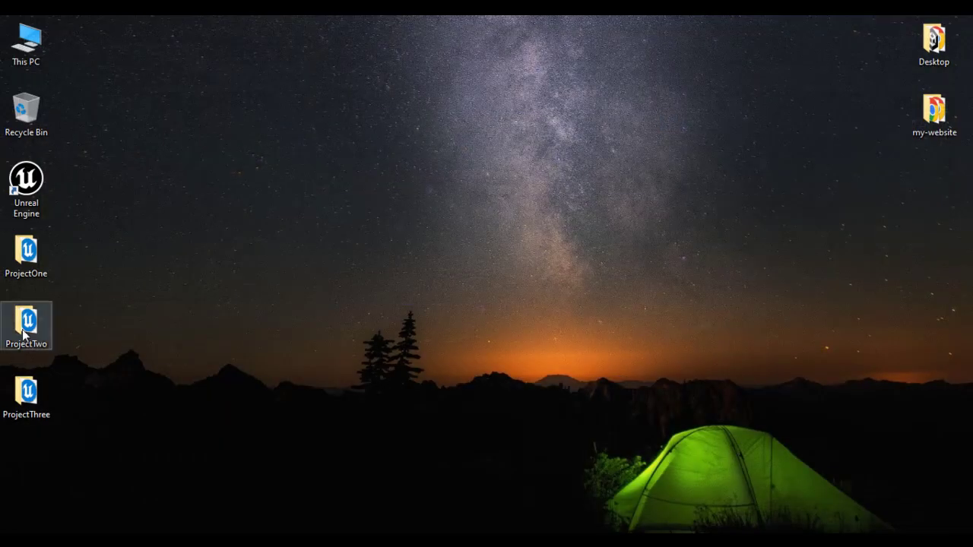
Open ProjectTwo from its desktop folder and start migrating its StarterContent folder with all listed assets included.
double_click(27, 322)
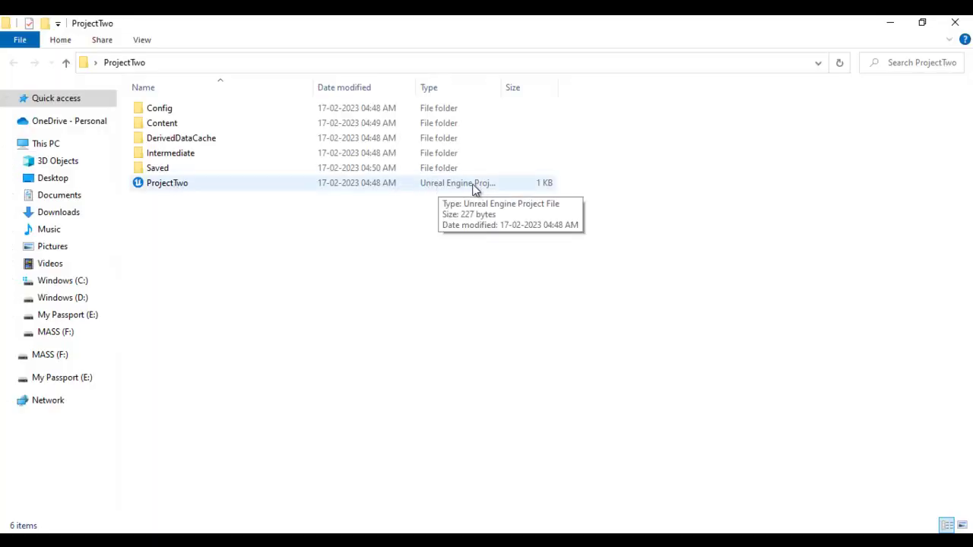
double_click(175, 186)
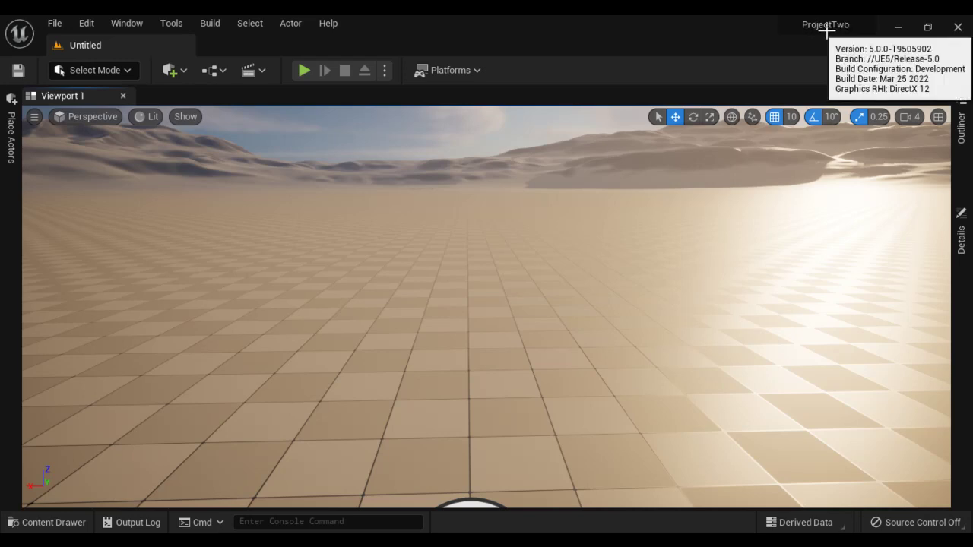
left_click(58, 523)
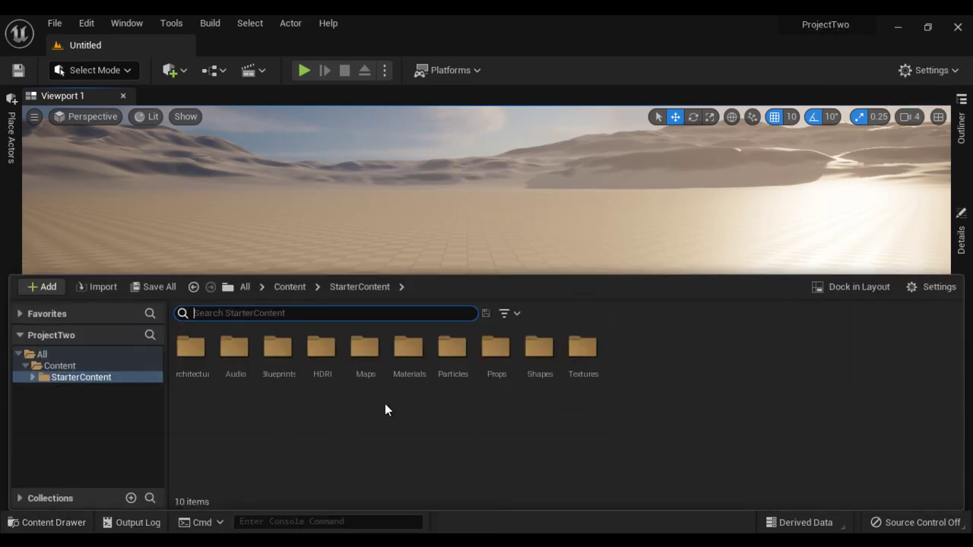
right_click(92, 377)
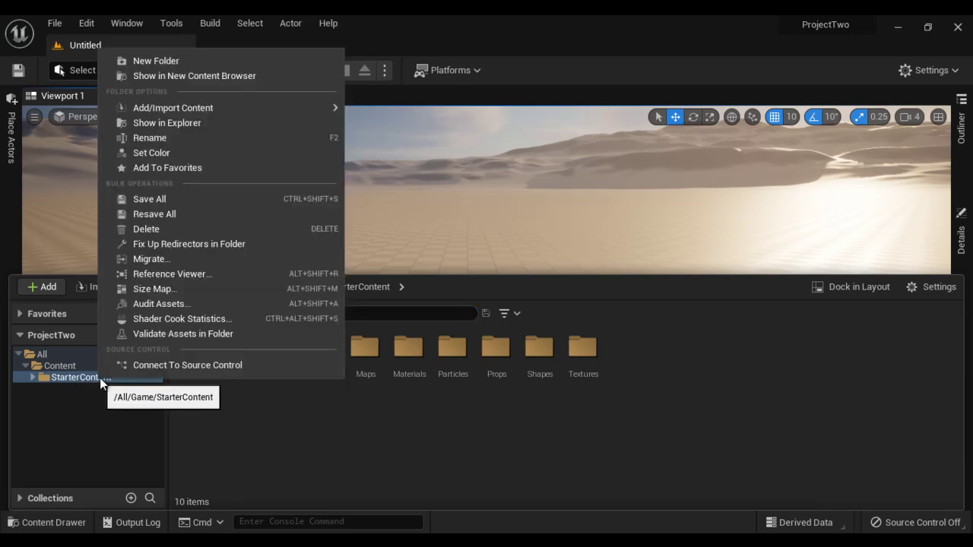
left_click(157, 259)
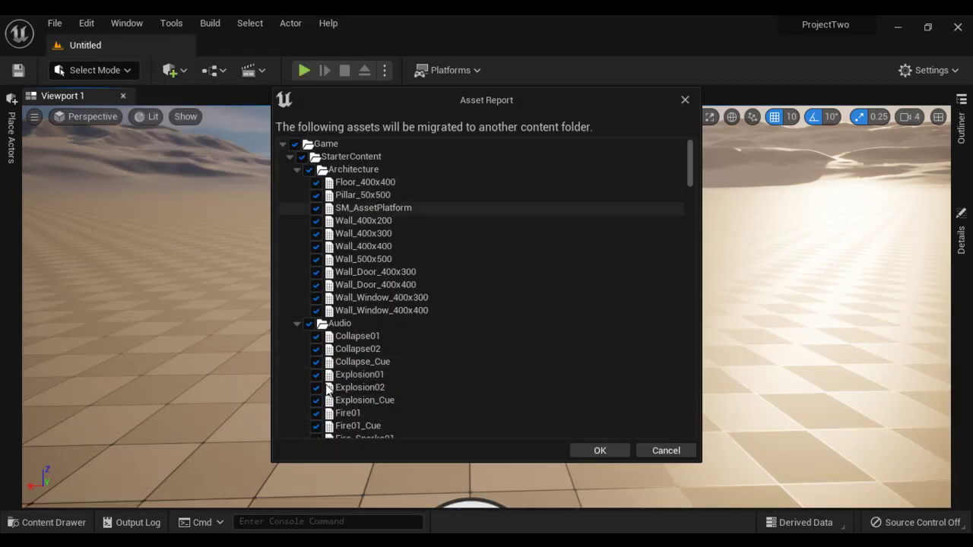
left_click(600, 452)
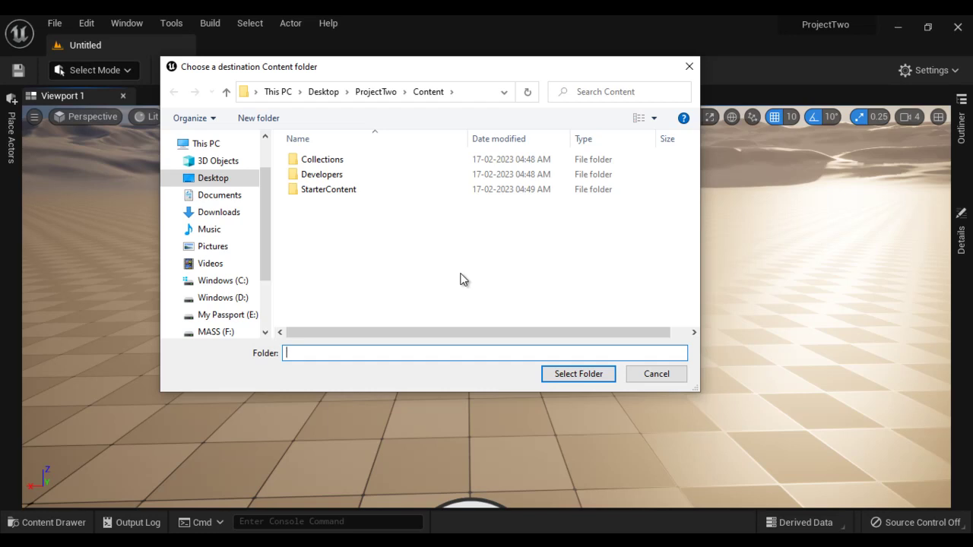
Choose the Content folder of ProjectThree on the Desktop as the migration destination and run the migration.
left_click(227, 180)
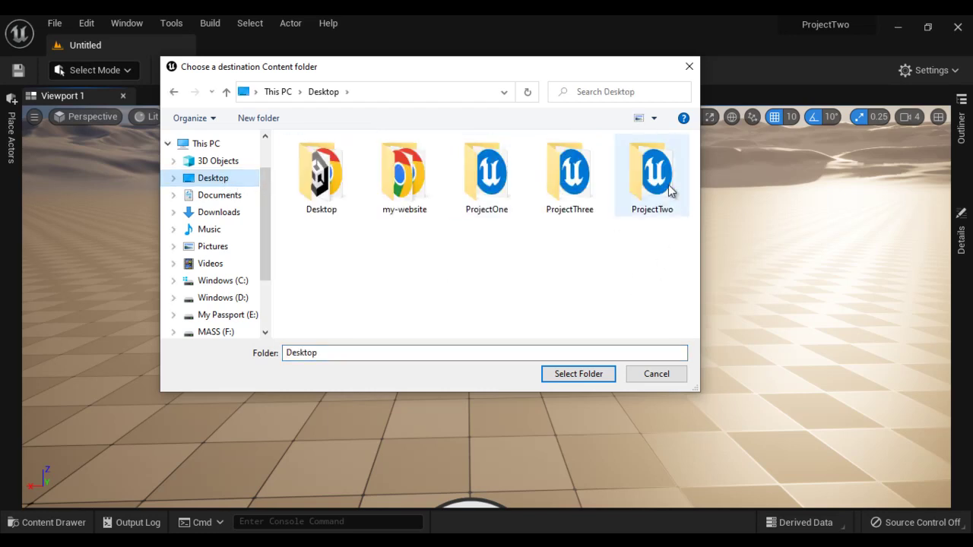
double_click(571, 170)
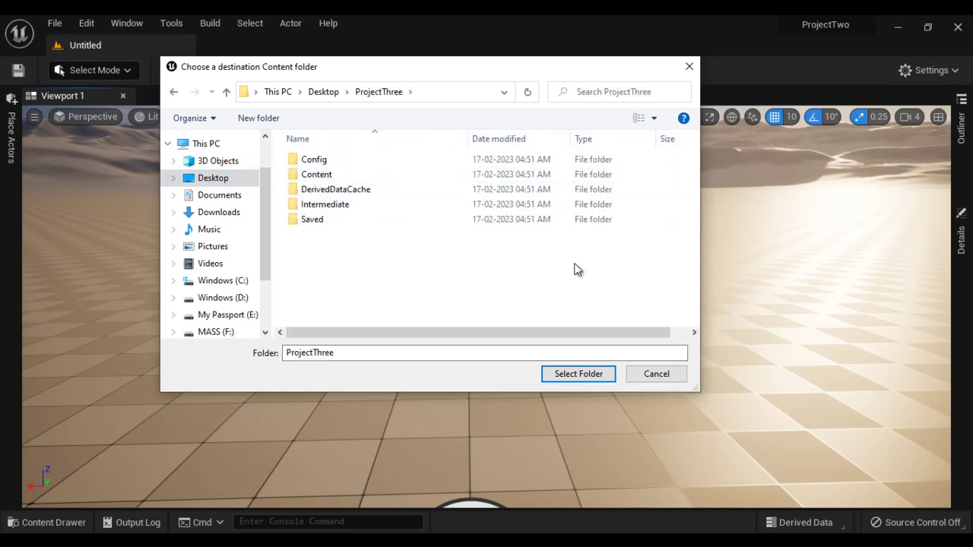
left_click(318, 175)
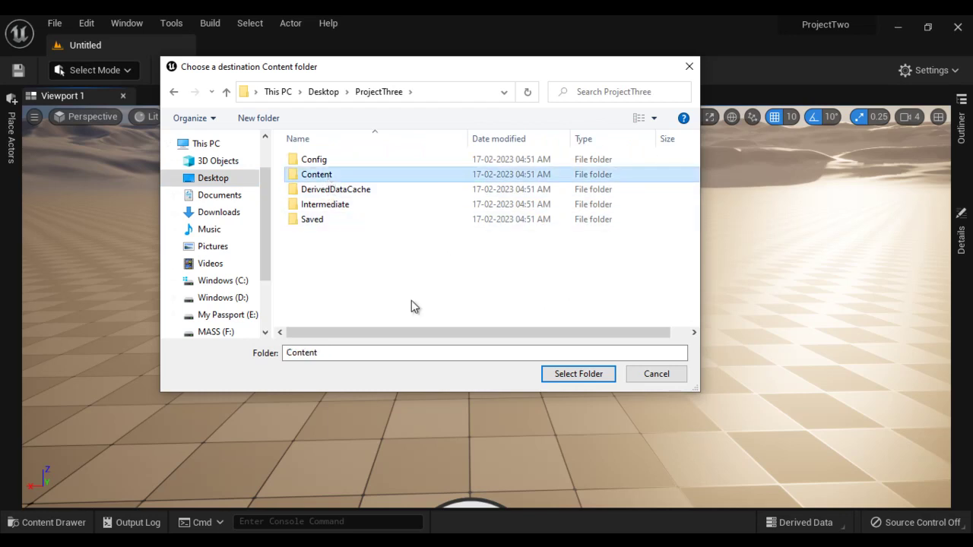
double_click(332, 182)
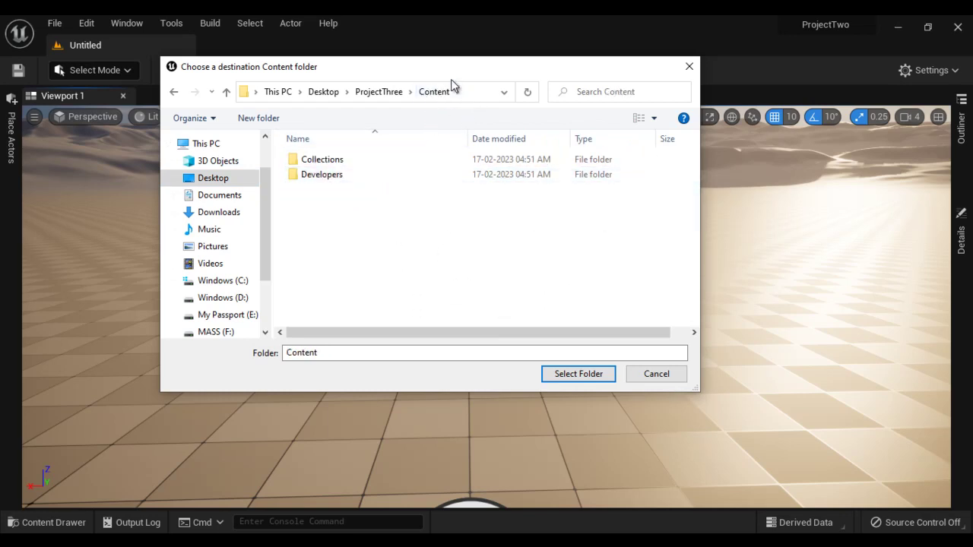
left_click(578, 374)
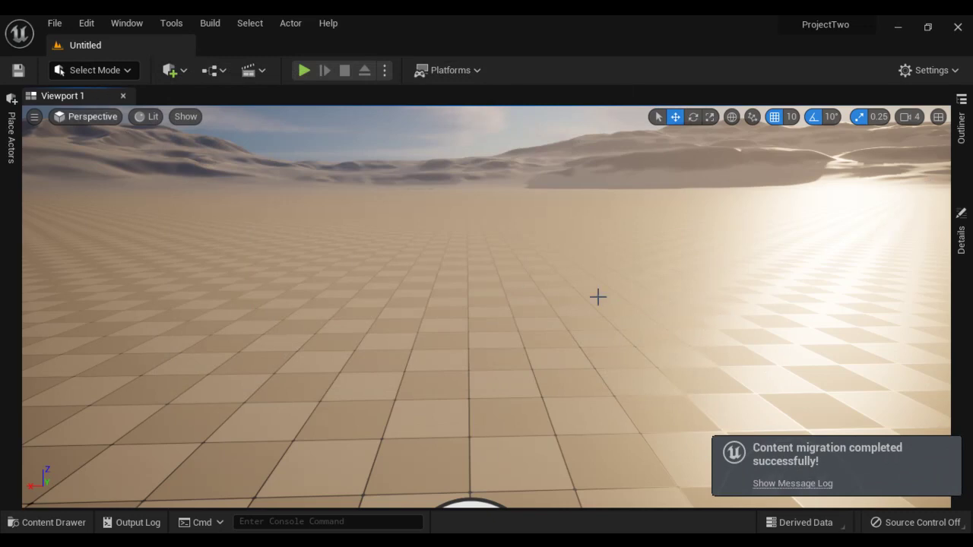
Switch from ProjectTwo to ProjectThree by opening it from the editor's project list.
left_click(55, 23)
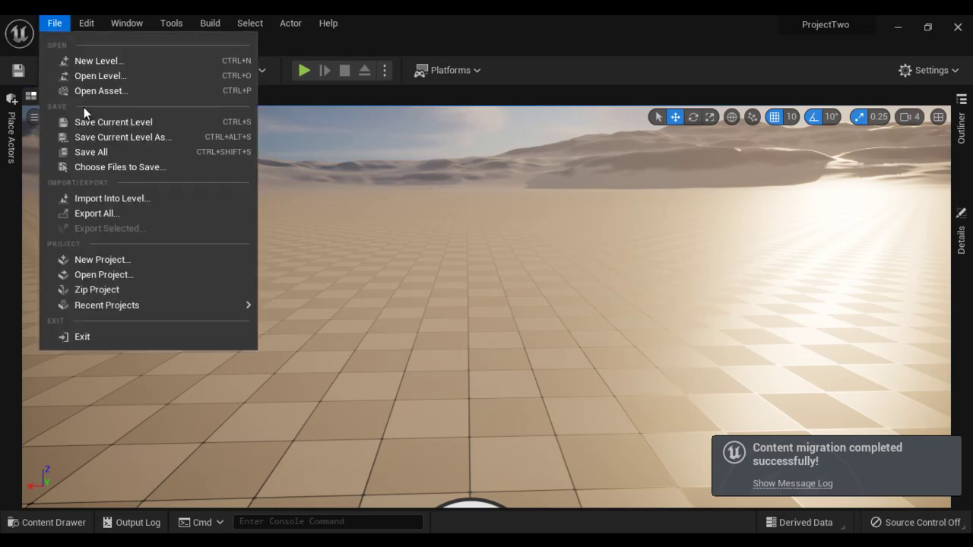
left_click(134, 274)
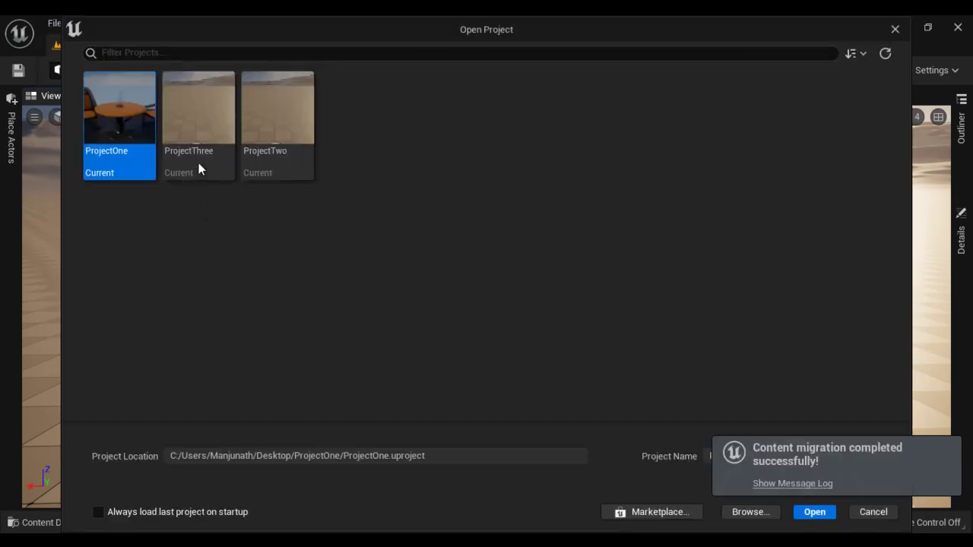
left_click(199, 163)
left_click(817, 515)
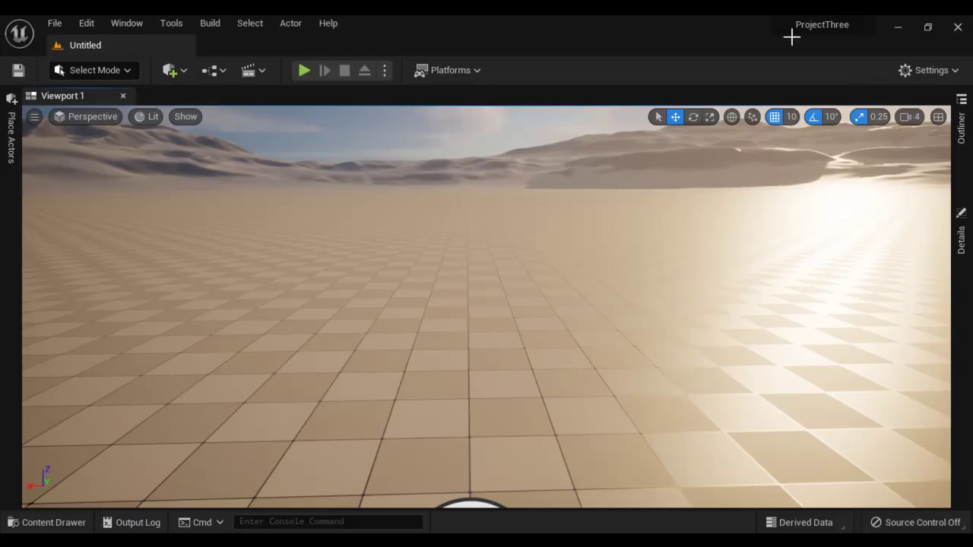
Check ProjectThree's Content folder for the migrated StarterContent, and minimize the editor and the ProjectTwo folder window.
left_click(56, 528)
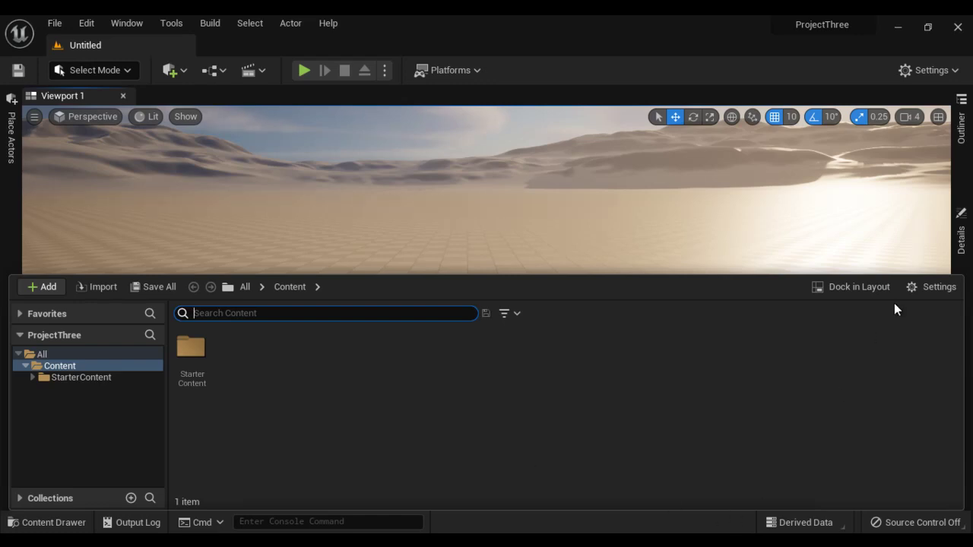
left_click(899, 27)
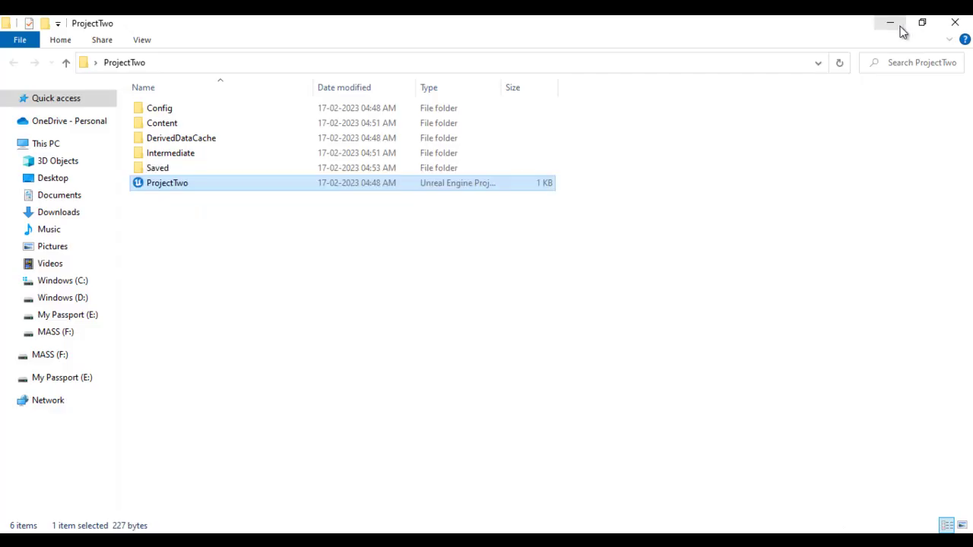
left_click(895, 24)
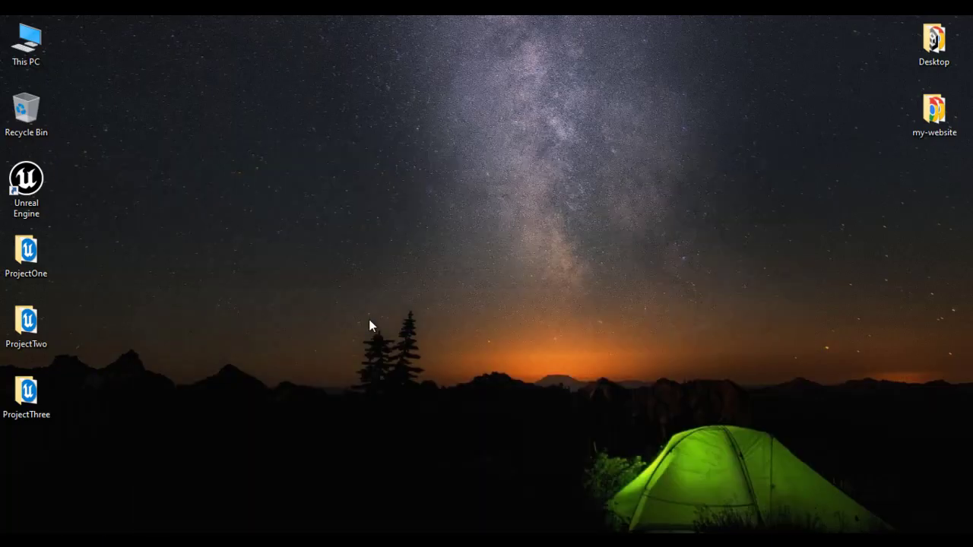